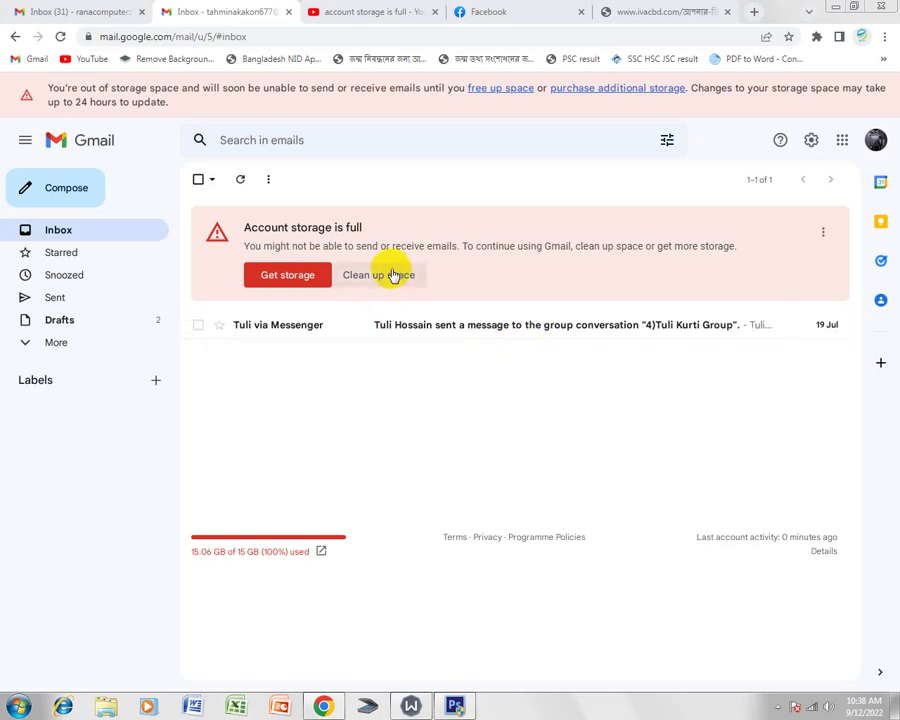
Open Google Drive from the apps grid in a new tab, showing storage full at 15.06 GB
{"action": "left_click", "coordinate": [841, 140]}
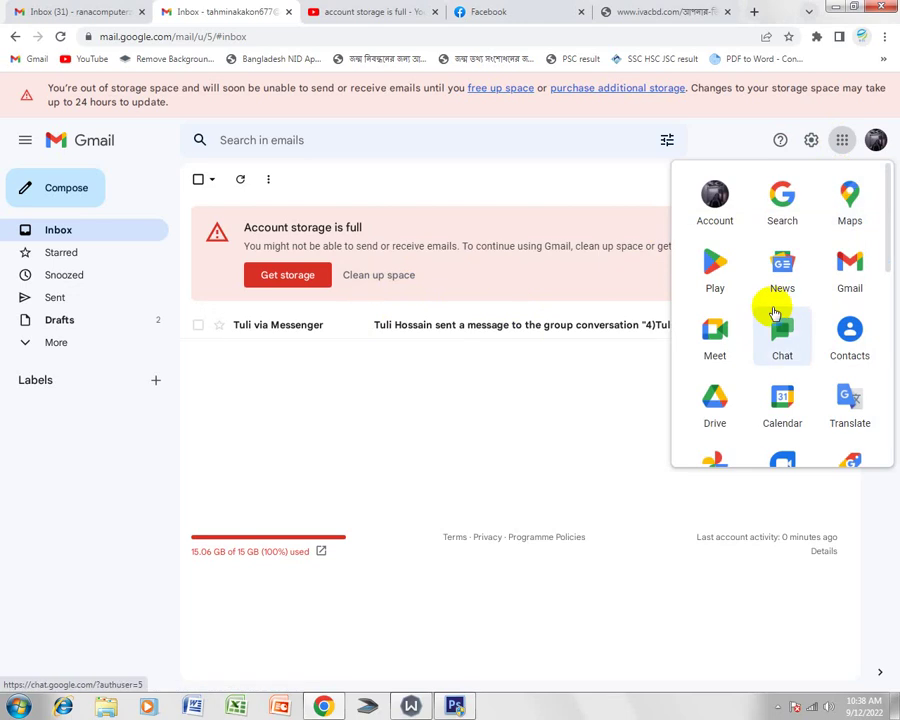
{"action": "right_click", "coordinate": [706, 419]}
{"action": "left_click", "coordinate": [738, 426]}
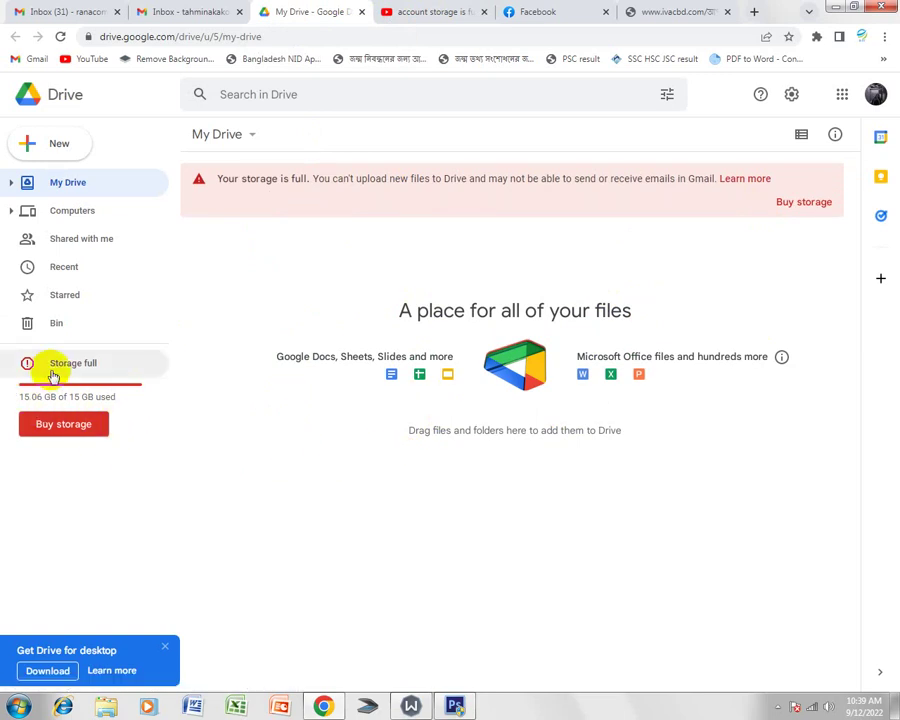
Scroll Google One's storage page to the breakdown showing Photos using 14.63 GB of 15.06 GB
{"action": "left_click", "coordinate": [363, 12]}
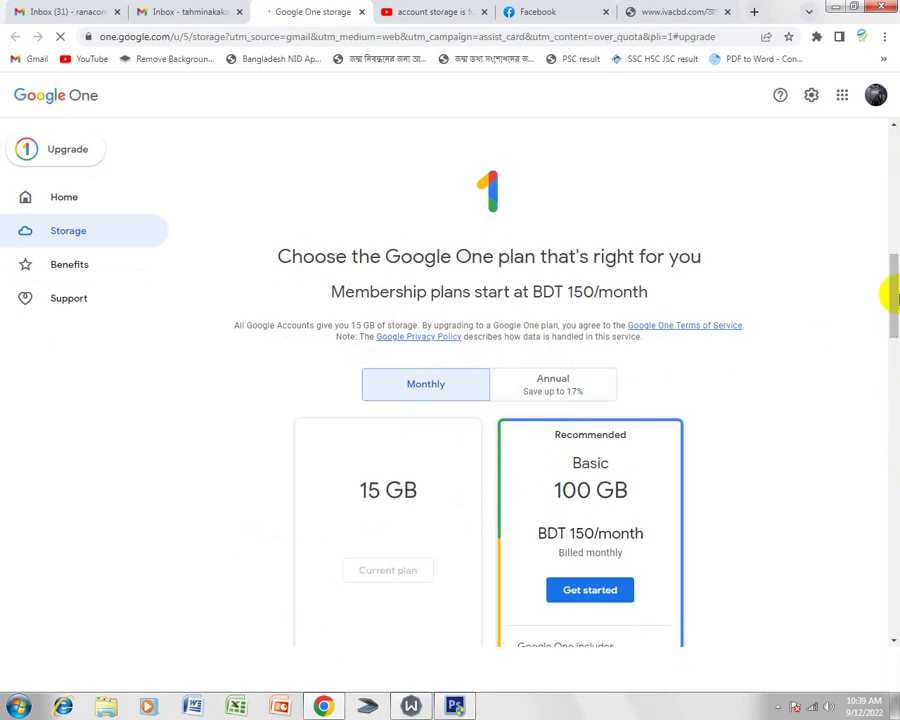
{"action": "scroll", "coordinate": [886, 298], "scroll_direction": "down", "scroll_amount": 1}
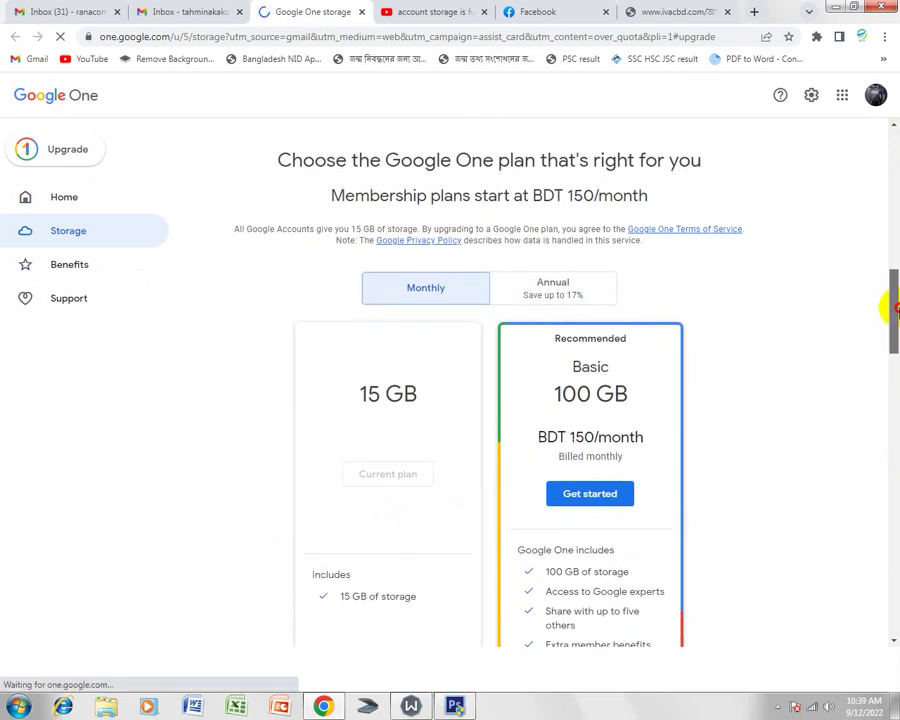
{"action": "left_click_drag", "start_coordinate": [886, 312], "coordinate": [886, 365]}
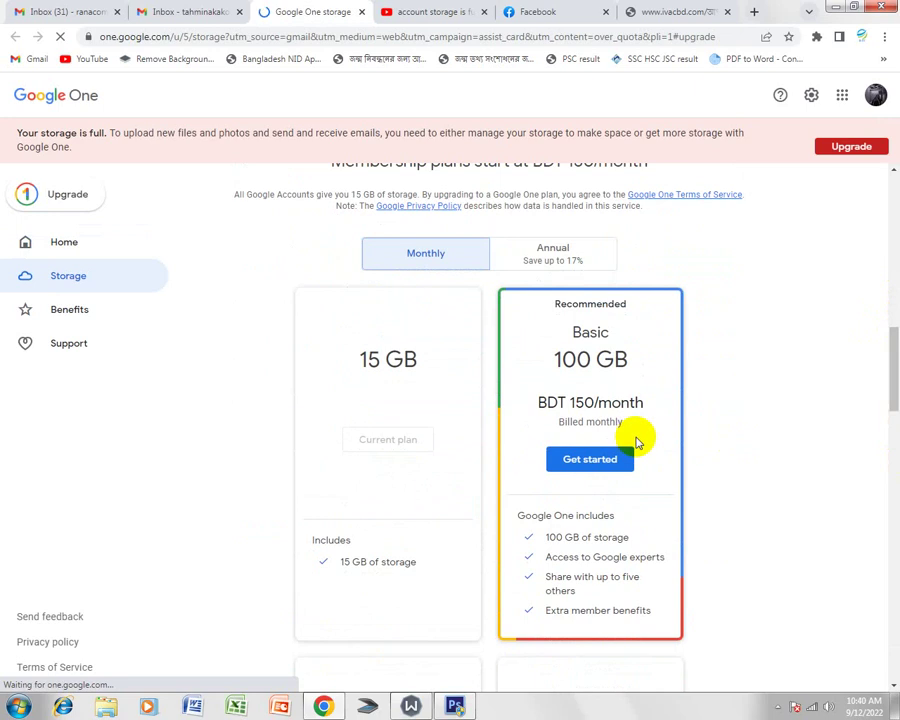
{"action": "left_click_drag", "start_coordinate": [892, 380], "coordinate": [891, 430]}
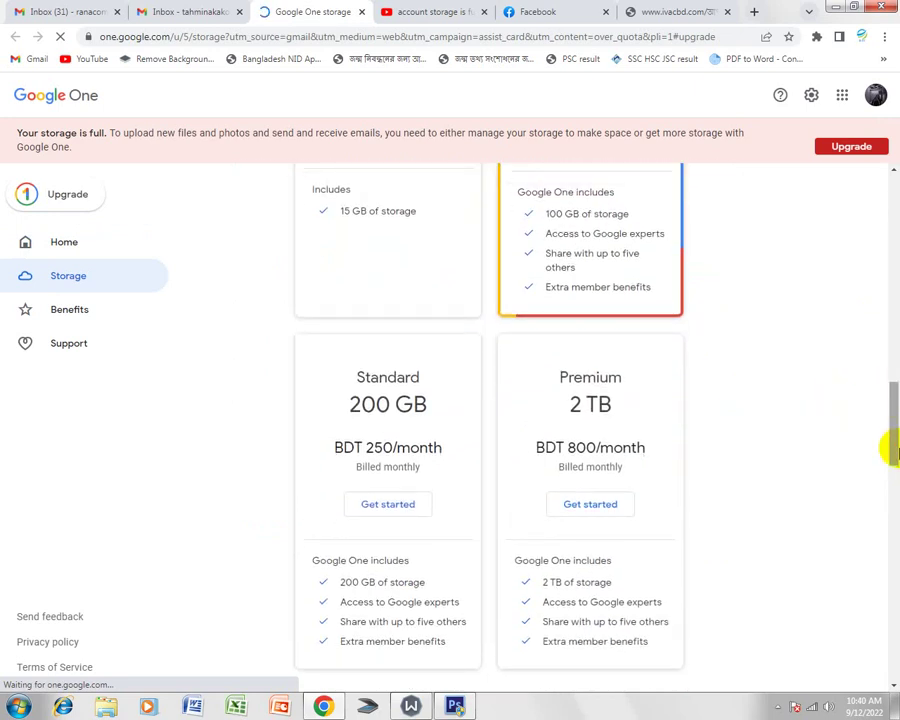
{"action": "mouse_move", "coordinate": [886, 446]}
{"action": "left_mouse_down"}
{"action": "mouse_move", "coordinate": [890, 538]}
{"action": "mouse_move", "coordinate": [890, 270]}
{"action": "left_mouse_up"}
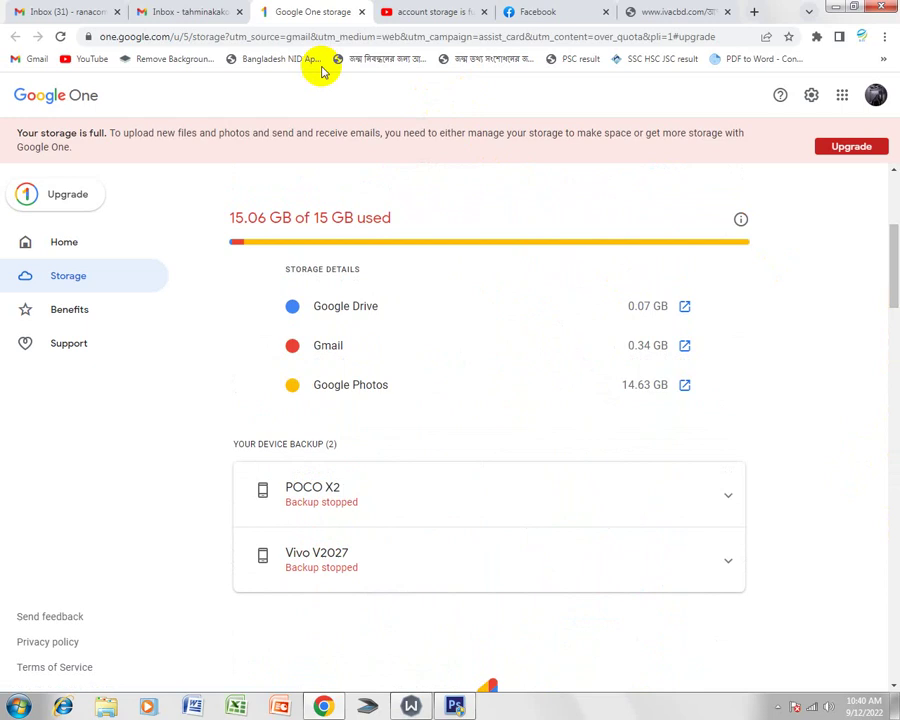
Go from Gmail's Clean up space into Storage manager and scroll to Large photos and videos (10.4 GB)
{"action": "left_click", "coordinate": [363, 13]}
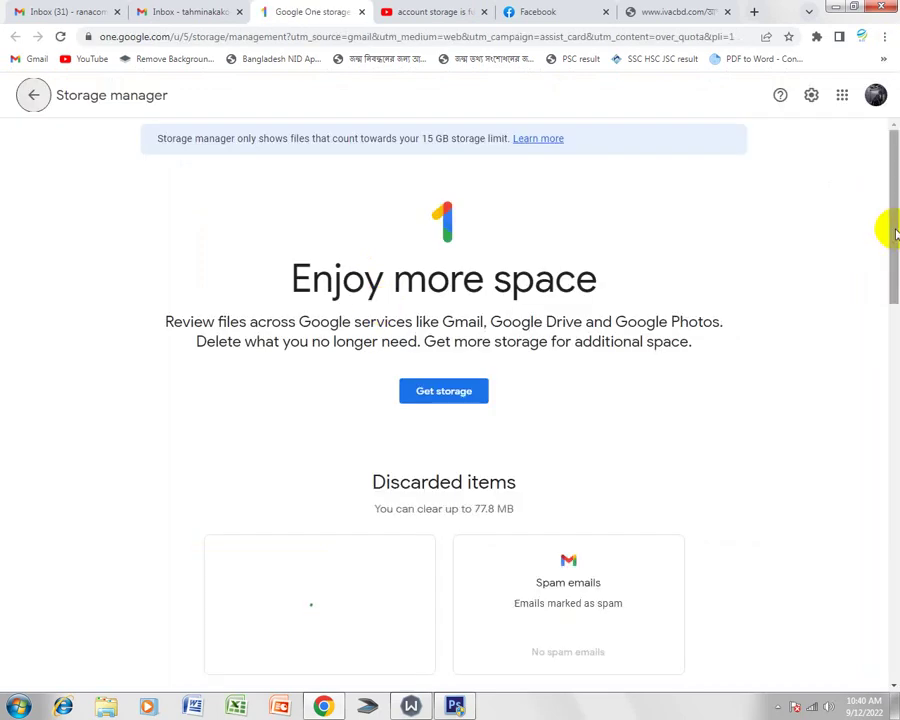
{"action": "left_click_drag", "start_coordinate": [889, 200], "coordinate": [889, 364]}
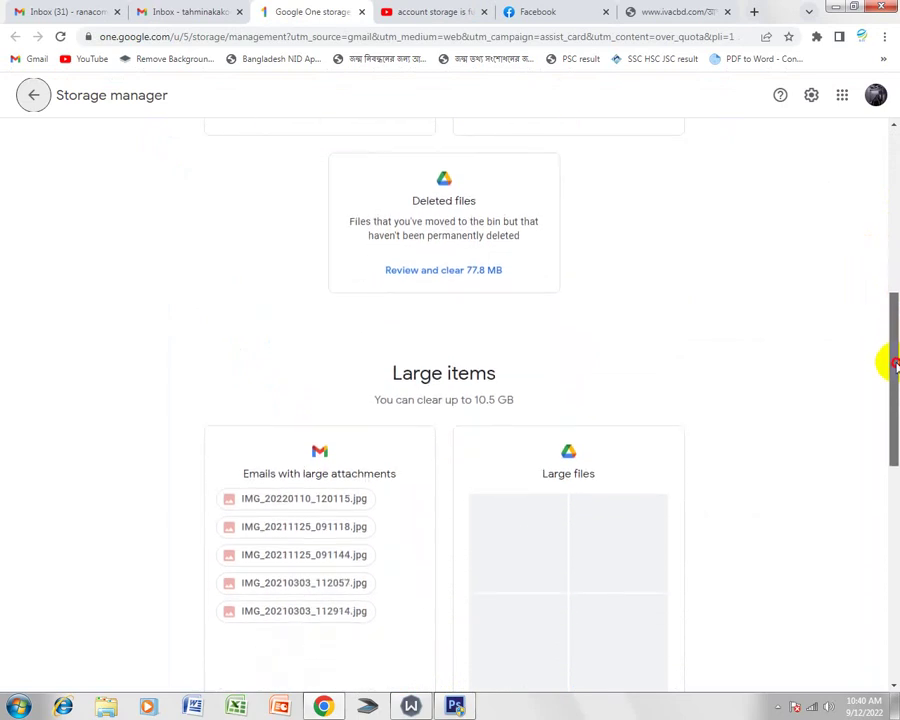
{"action": "left_click_drag", "start_coordinate": [890, 365], "coordinate": [884, 397]}
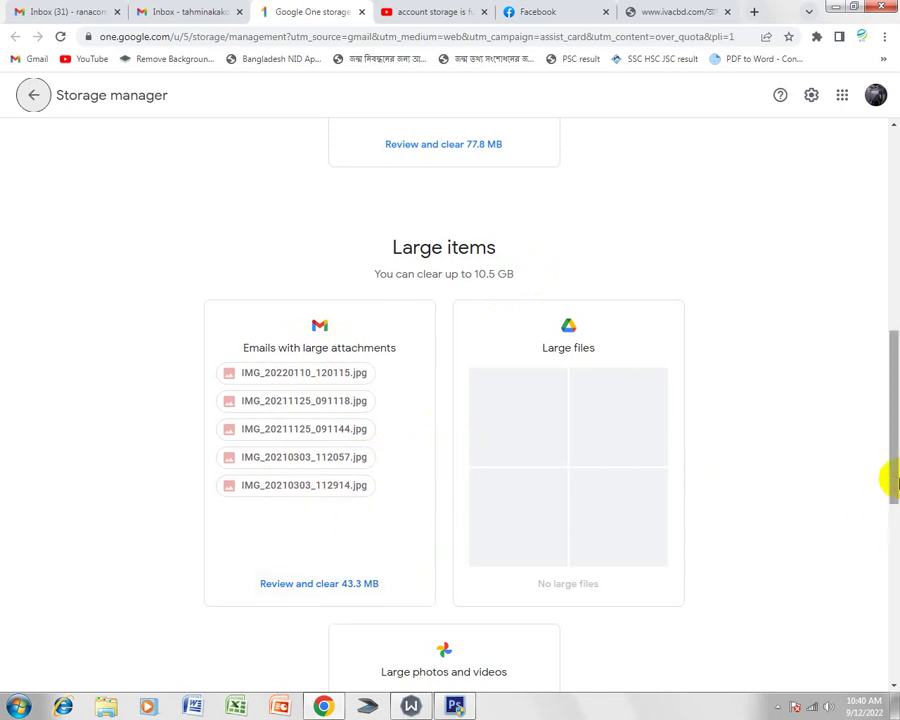
{"action": "scroll", "coordinate": [888, 490], "scroll_direction": "down", "scroll_amount": 4}
{"action": "scroll", "coordinate": [888, 515], "scroll_direction": "down", "scroll_amount": 1}
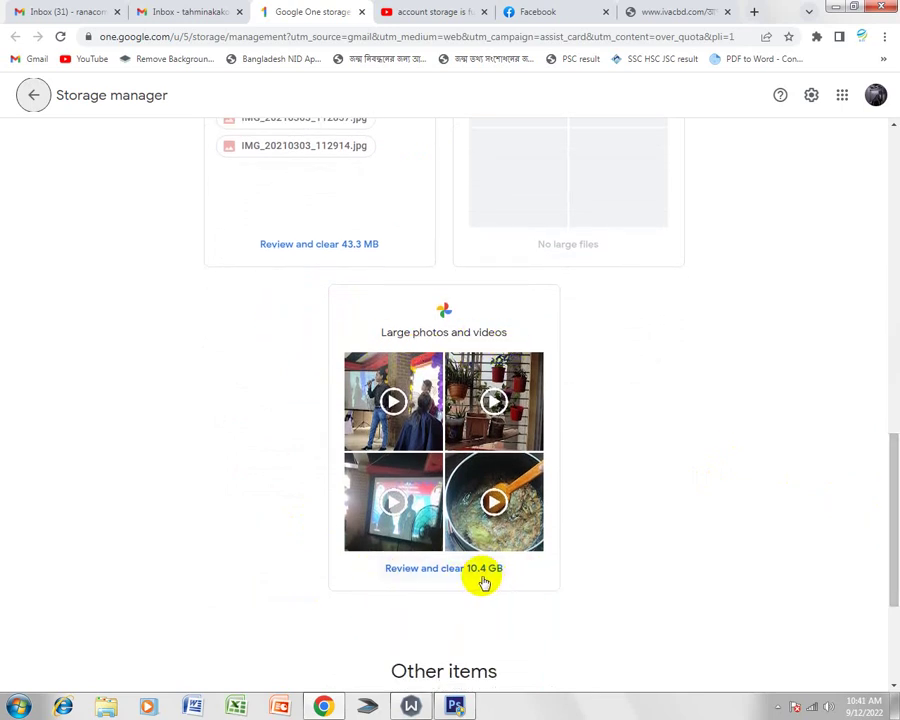
{"action": "scroll", "coordinate": [890, 580], "scroll_direction": "down", "scroll_amount": 2}
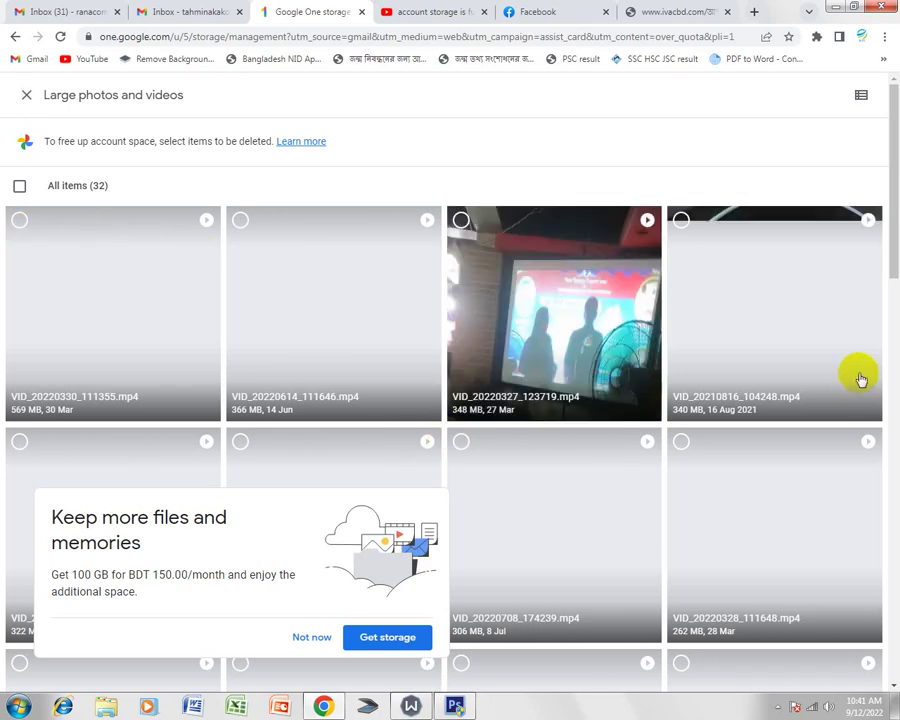
Select all 32 large videos and move them to the bin, freeing 5.9 GB
{"action": "mouse_move", "coordinate": [896, 242]}
{"action": "left_mouse_down"}
{"action": "mouse_move", "coordinate": [896, 340]}
{"action": "mouse_move", "coordinate": [890, 190]}
{"action": "left_mouse_up"}
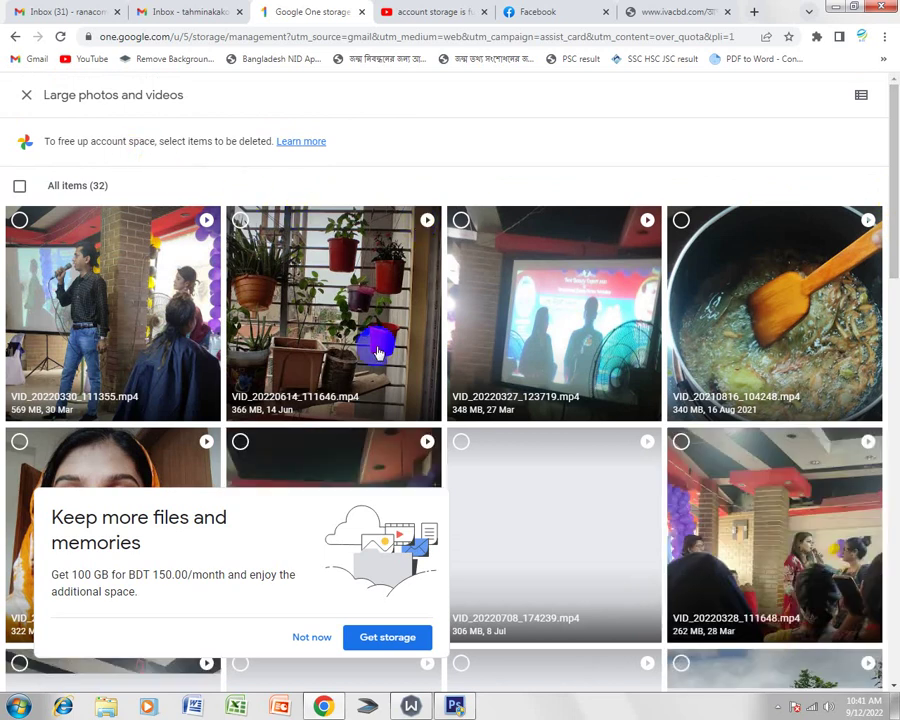
{"action": "left_click", "coordinate": [476, 400]}
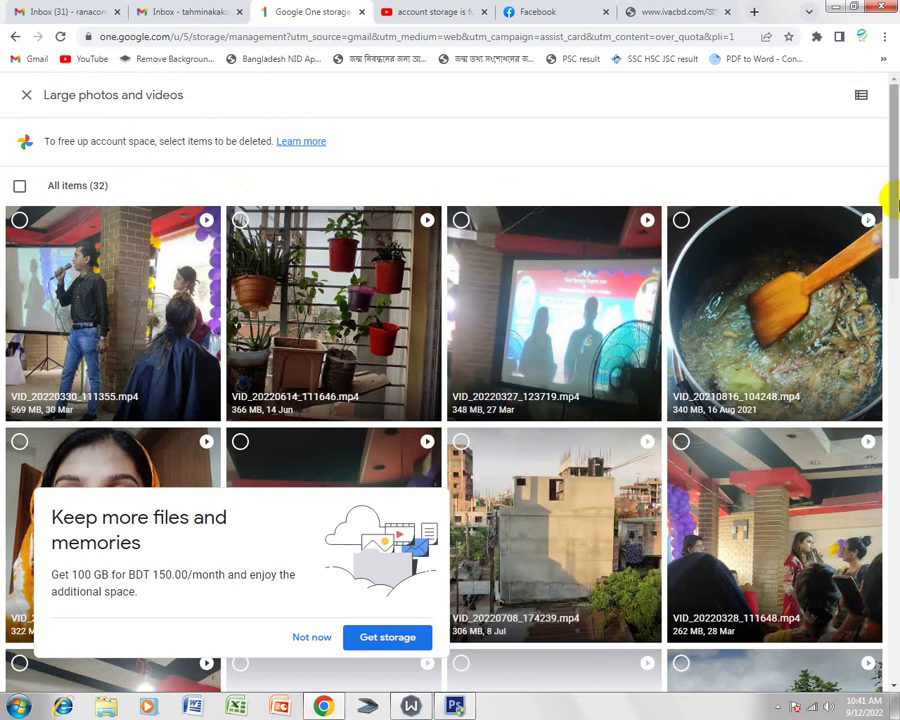
{"action": "mouse_move", "coordinate": [887, 190]}
{"action": "left_mouse_down"}
{"action": "mouse_move", "coordinate": [893, 430]}
{"action": "mouse_move", "coordinate": [890, 185]}
{"action": "left_mouse_up"}
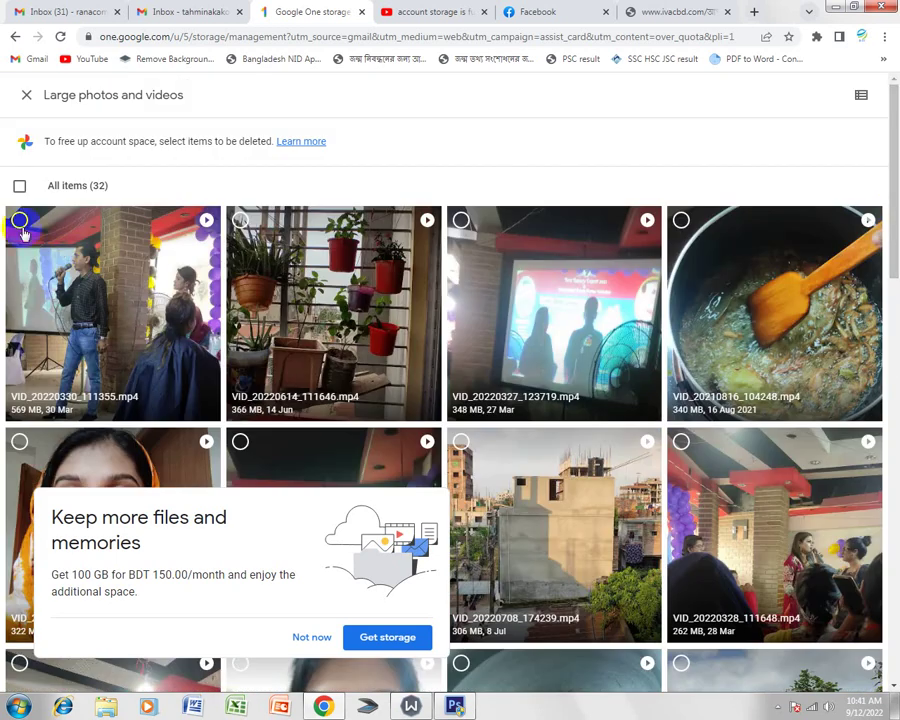
{"action": "left_click", "coordinate": [19, 188]}
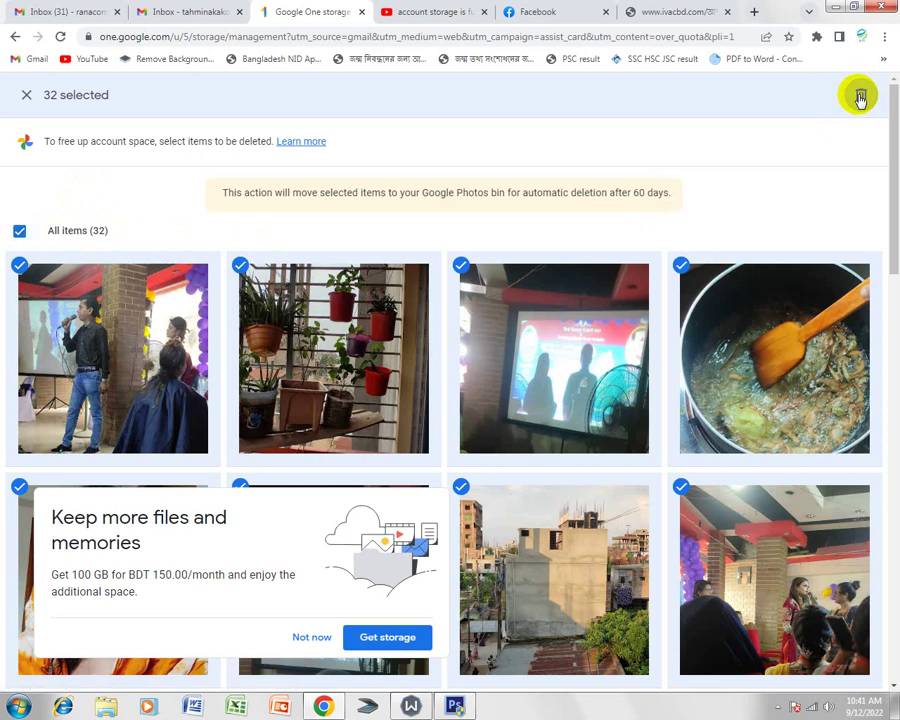
{"action": "left_click", "coordinate": [860, 97]}
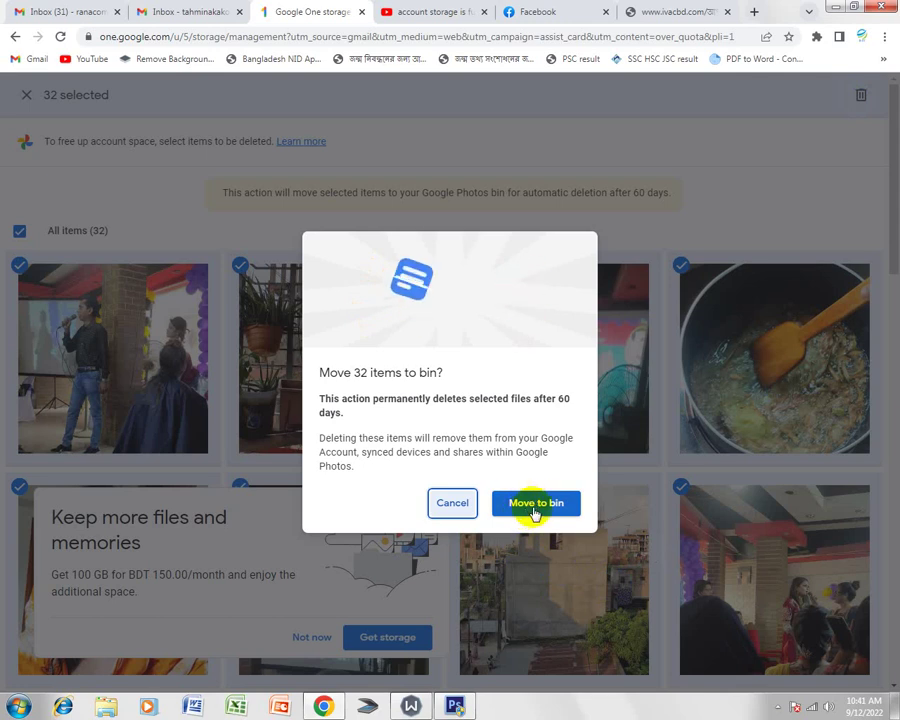
{"action": "left_click", "coordinate": [533, 504]}
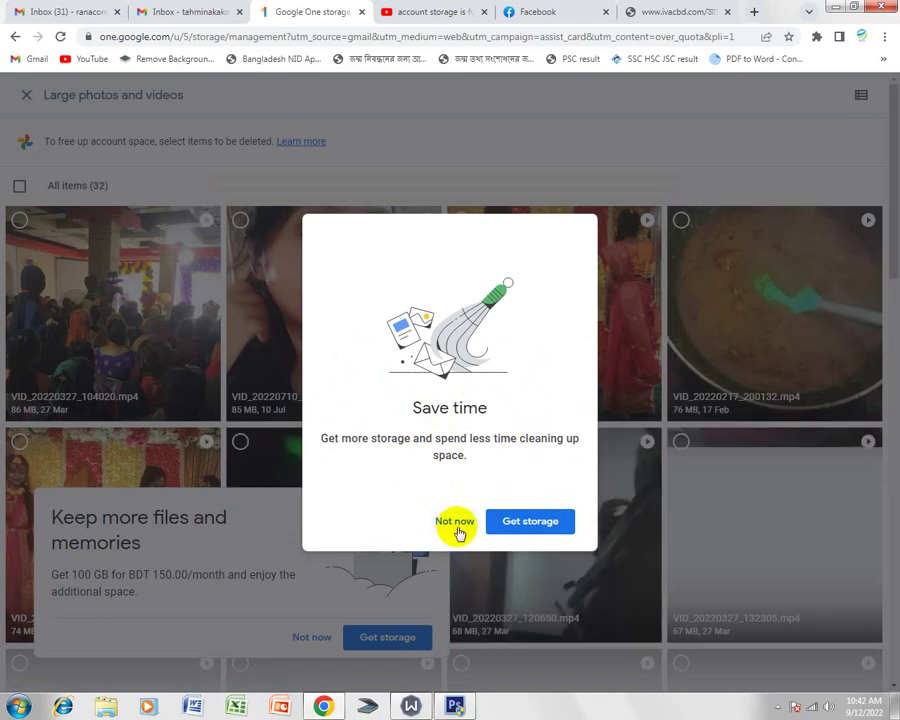
Check that Gmail shows 9.17 GB used, then return from the plans page to Storage manager
{"action": "left_click", "coordinate": [533, 527]}
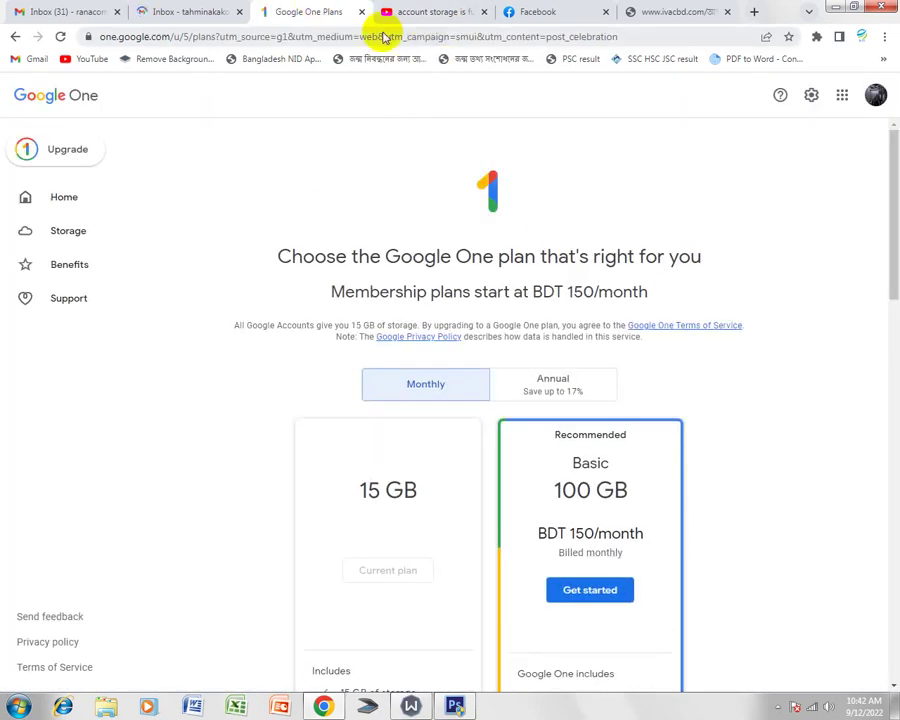
{"action": "left_click", "coordinate": [163, 11]}
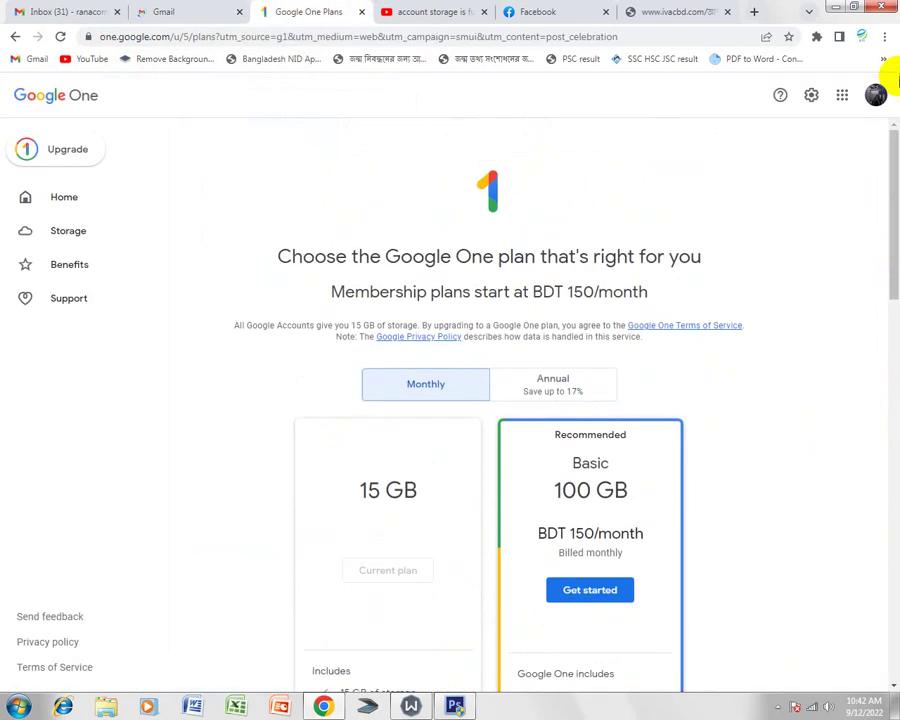
{"action": "left_click", "coordinate": [13, 40]}
{"action": "left_click", "coordinate": [176, 10]}
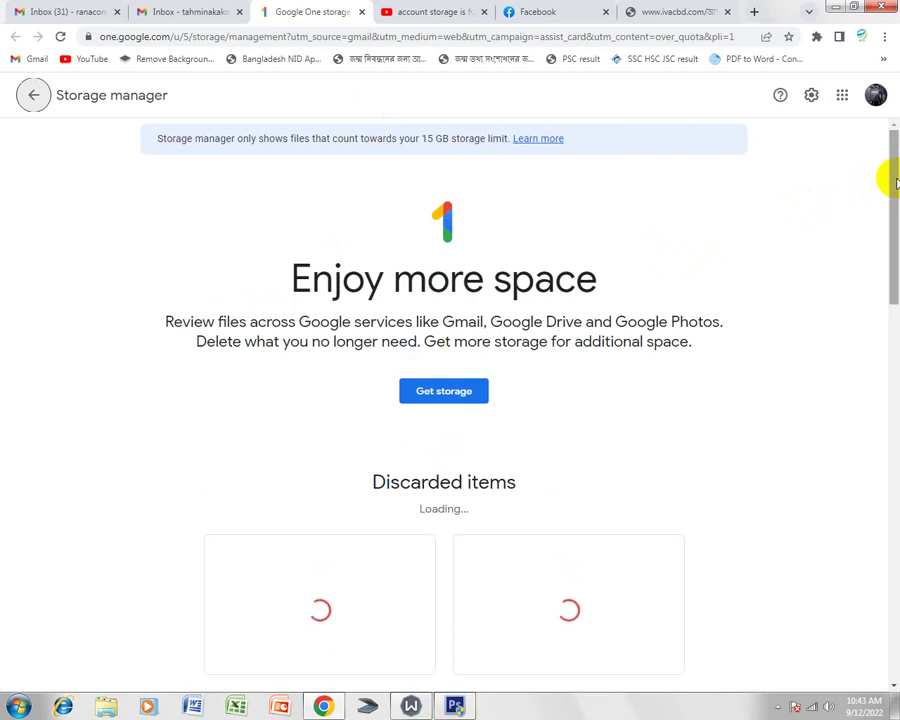
Select the next 16 large videos and move them to the bin, freeing another 1.1 GB
{"action": "mouse_move", "coordinate": [893, 180]}
{"action": "left_mouse_down"}
{"action": "mouse_move", "coordinate": [892, 468]}
{"action": "mouse_move", "coordinate": [884, 470]}
{"action": "left_mouse_up"}
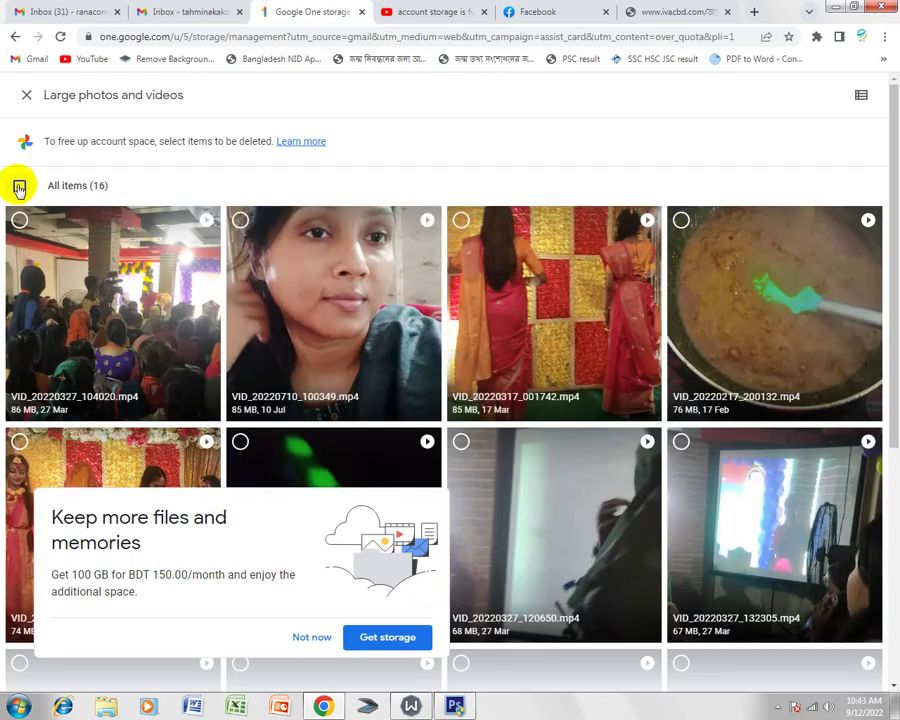
{"action": "left_click", "coordinate": [20, 186]}
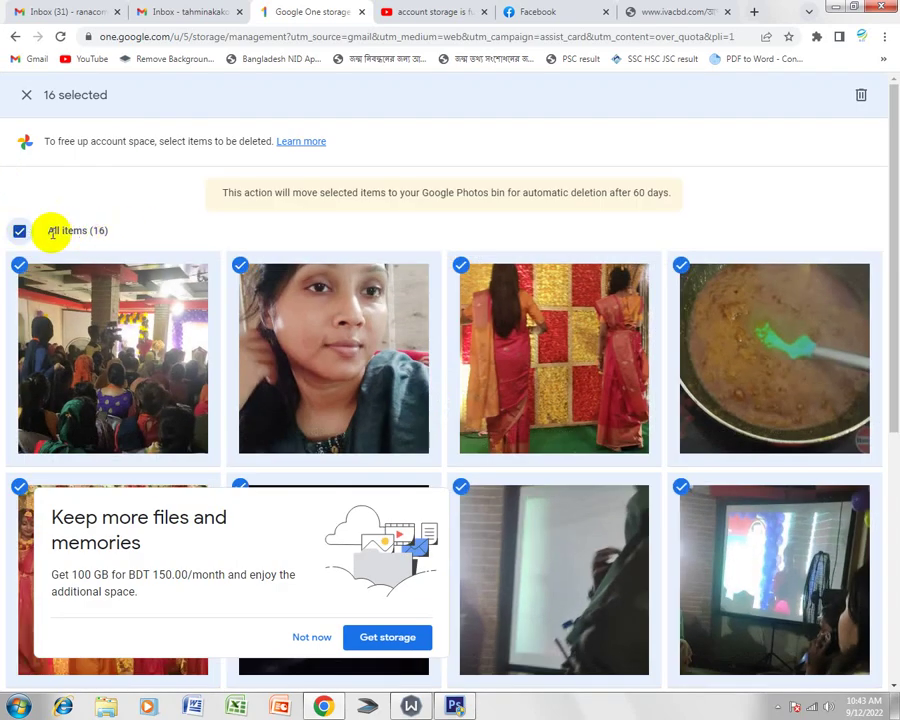
{"action": "left_click", "coordinate": [859, 93]}
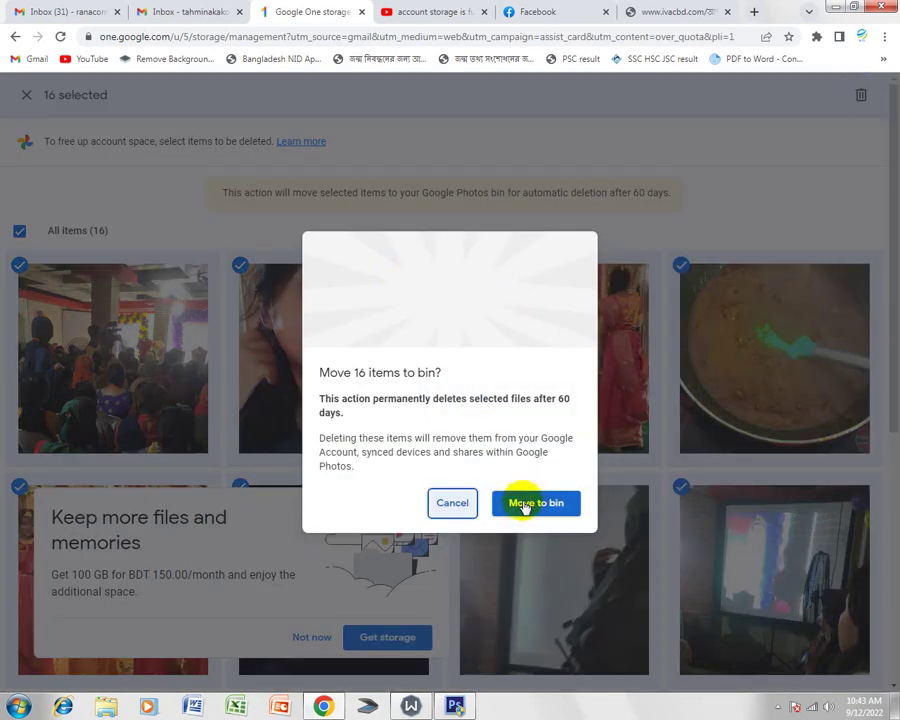
{"action": "left_click", "coordinate": [533, 505]}
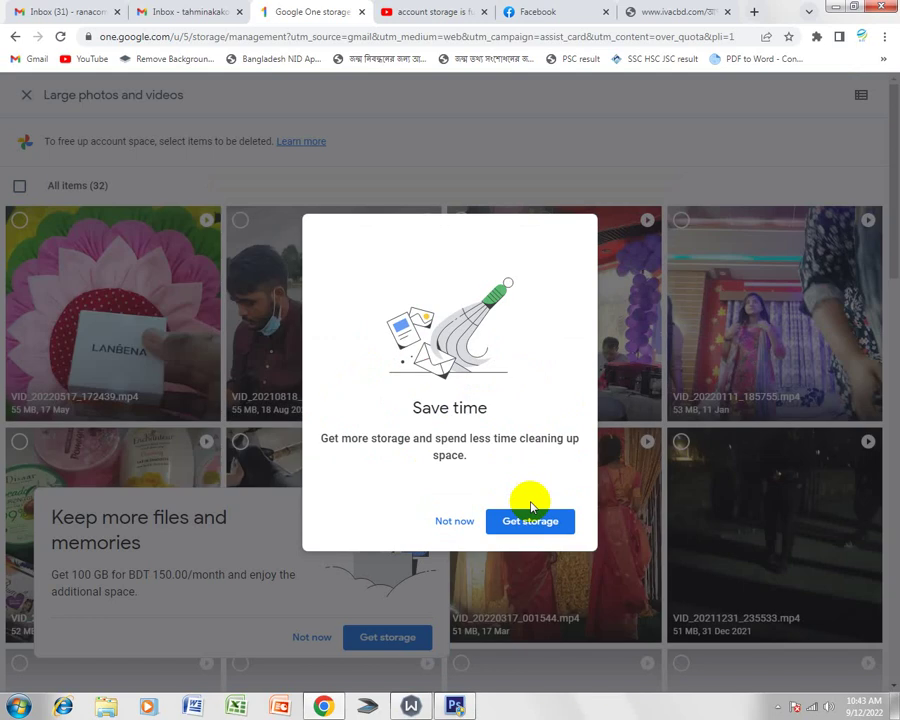
Dismiss the storage offer and check that Gmail now shows 8.08 GB of 15 GB used
{"action": "left_click", "coordinate": [455, 521]}
{"action": "left_click", "coordinate": [185, 13]}
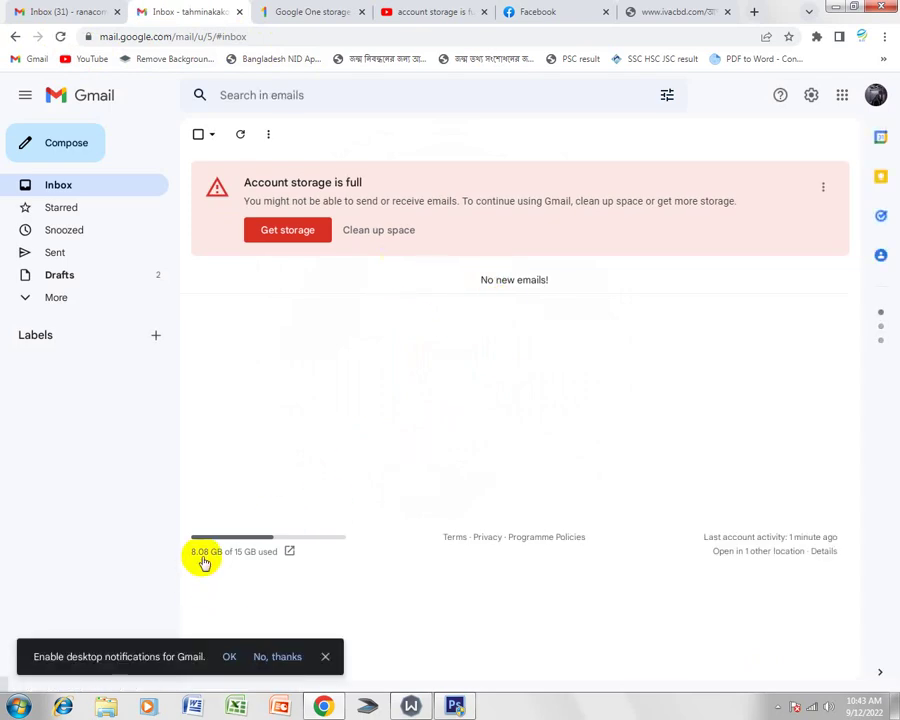
{"action": "left_click", "coordinate": [324, 10]}
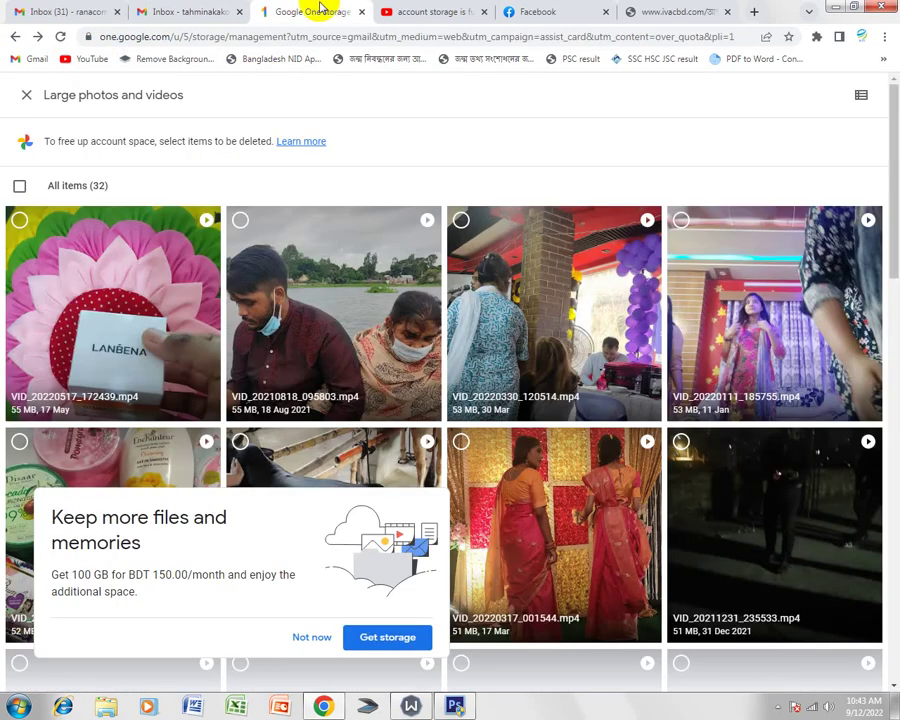
Select all 32 remaining listed large videos and move them to the bin
{"action": "left_click", "coordinate": [20, 187]}
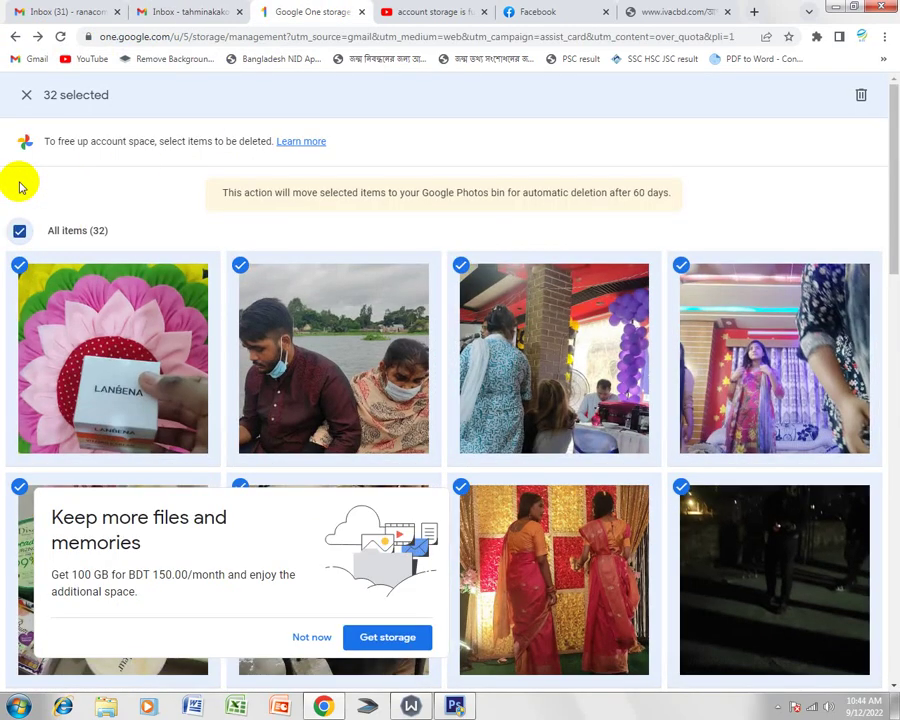
{"action": "left_click", "coordinate": [861, 97]}
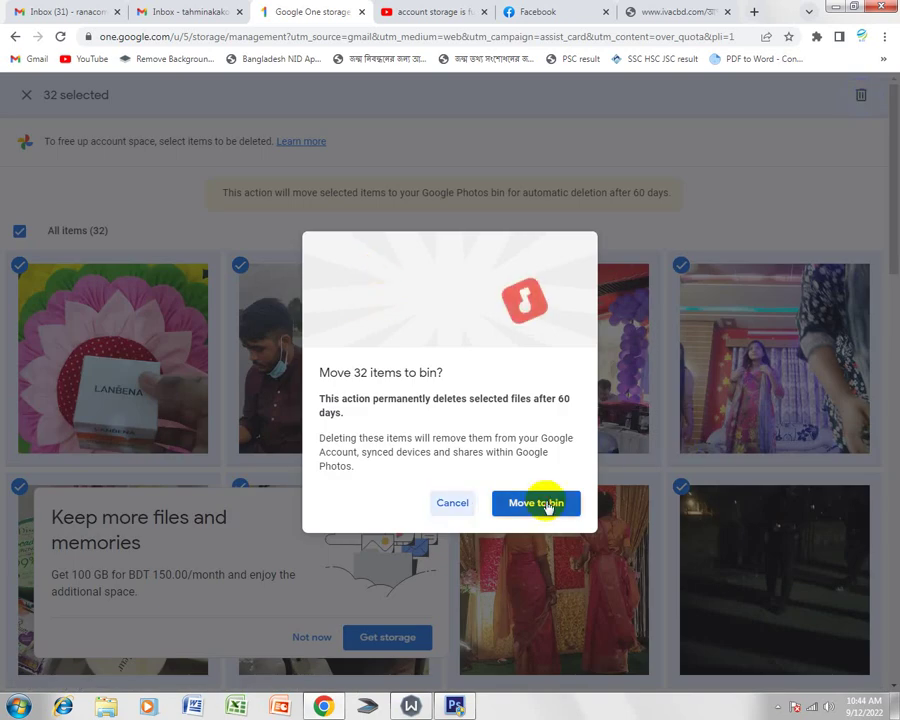
{"action": "left_click", "coordinate": [540, 503]}
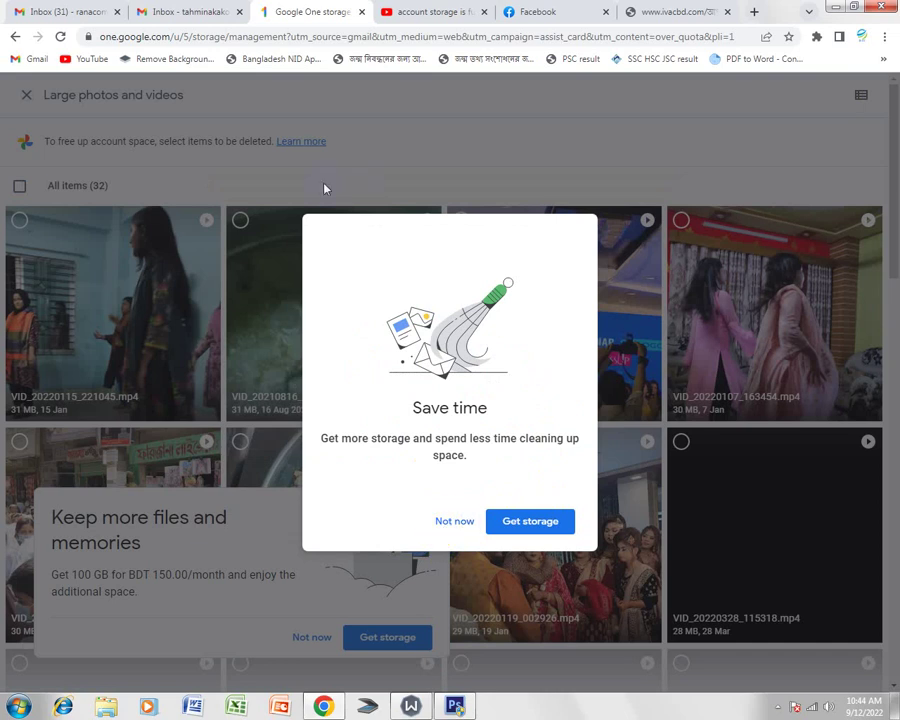
{"action": "left_click", "coordinate": [218, 11]}
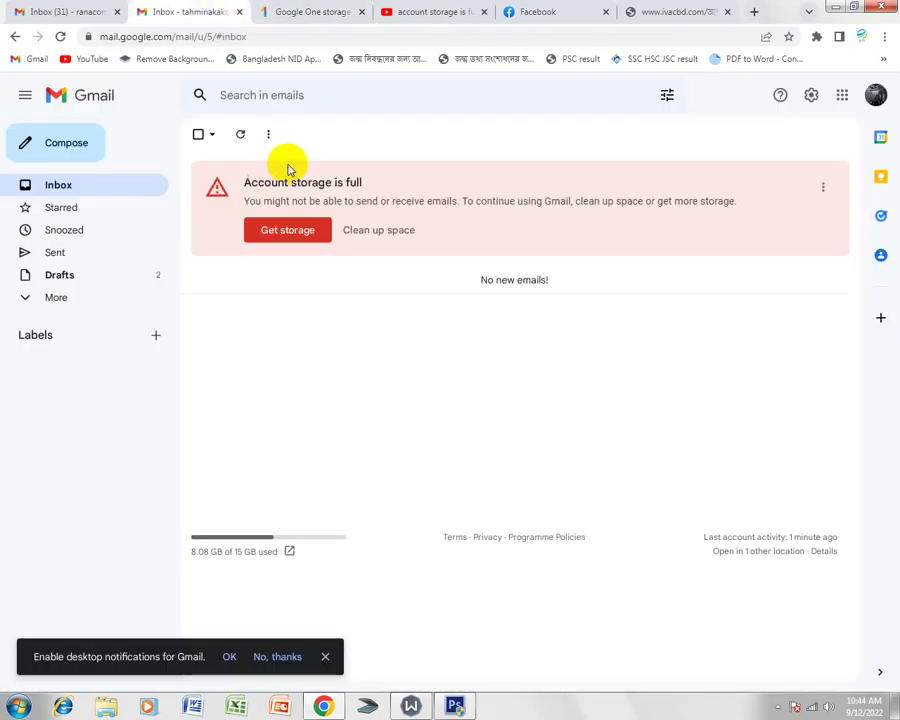
Open Gmail's All Mail folder and scroll its 13 conversations
{"action": "left_click", "coordinate": [282, 35]}
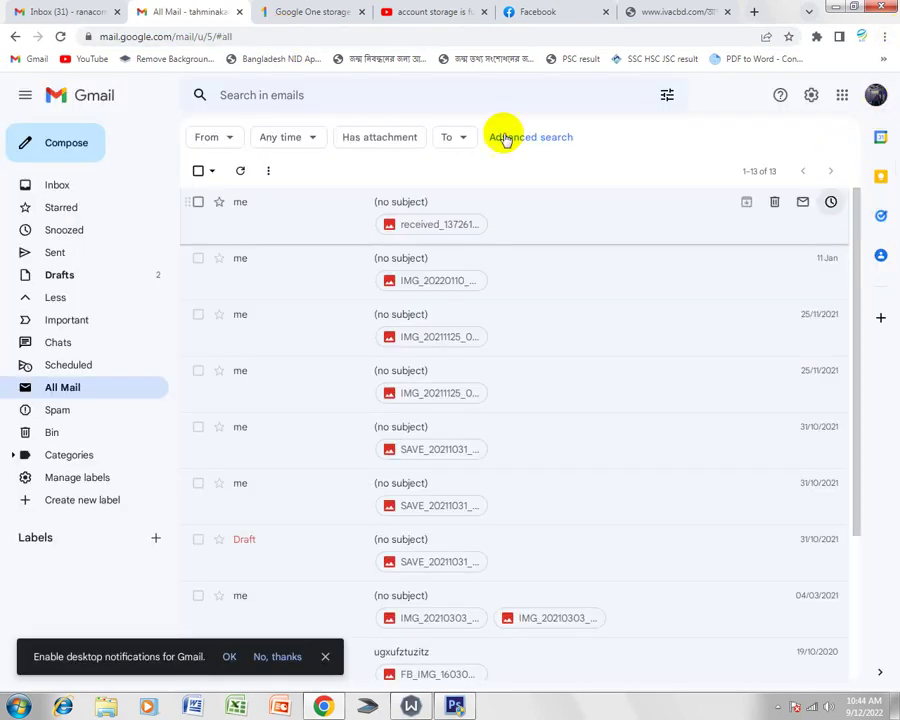
{"action": "mouse_move", "coordinate": [571, 212]}
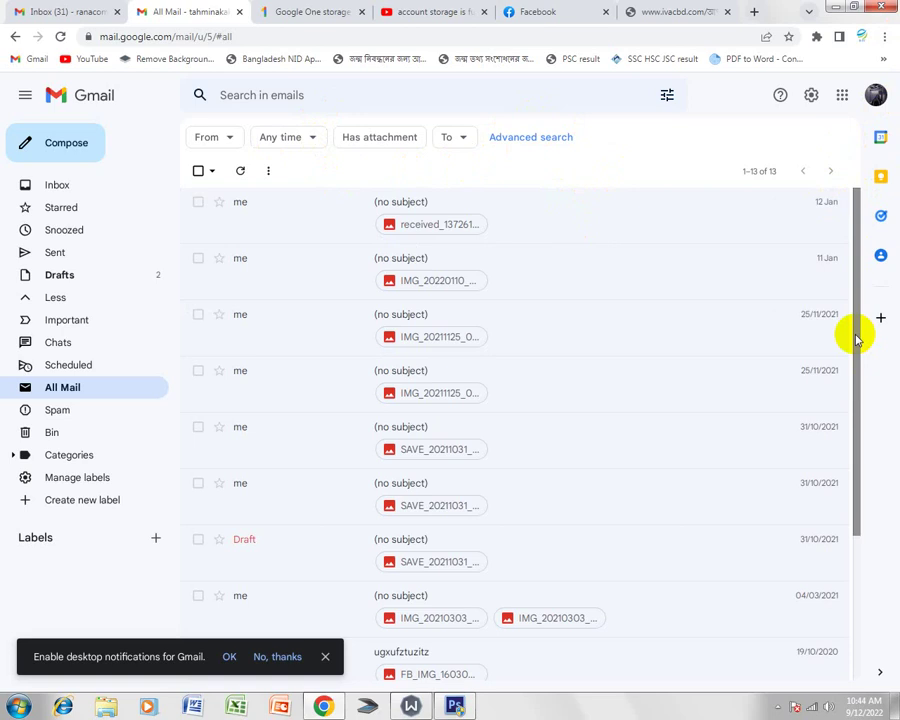
{"action": "mouse_move", "coordinate": [856, 341]}
{"action": "left_mouse_down"}
{"action": "mouse_move", "coordinate": [857, 460]}
{"action": "mouse_move", "coordinate": [858, 333]}
{"action": "left_mouse_up"}
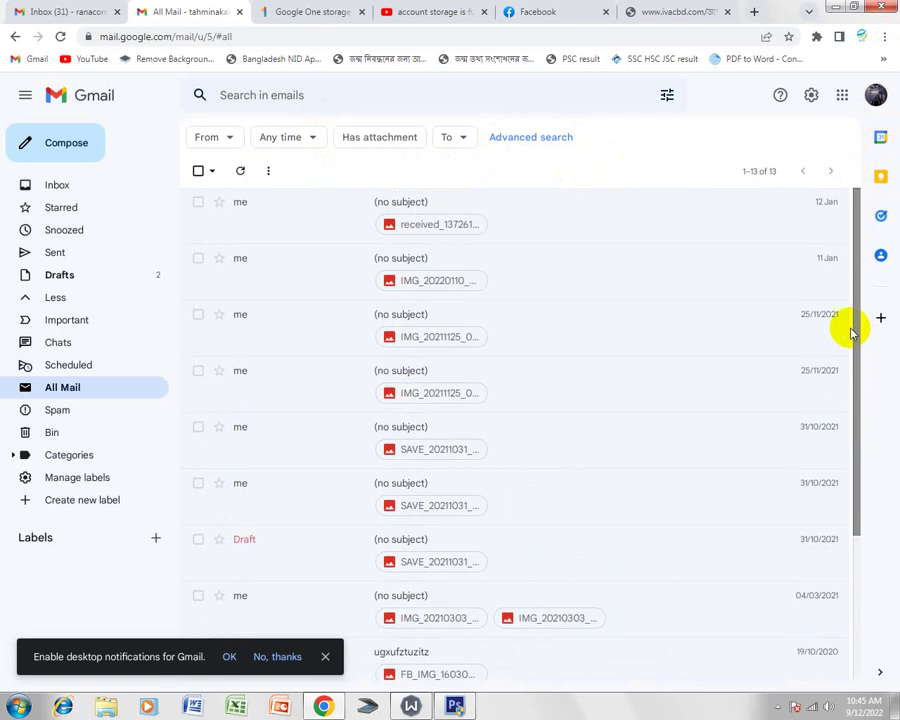